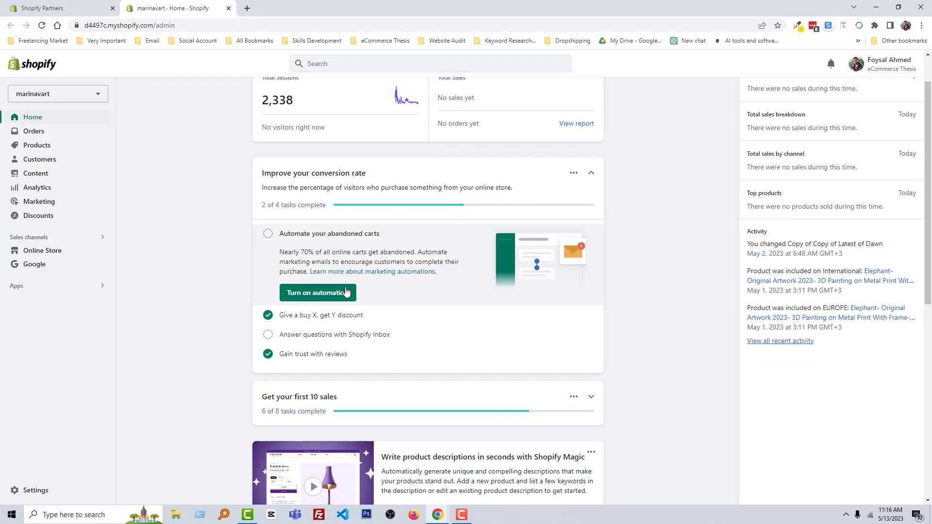
Turn on the abandoned cart automation, then go back to the store home
{"action": "left_click", "coordinate": [316, 295]}
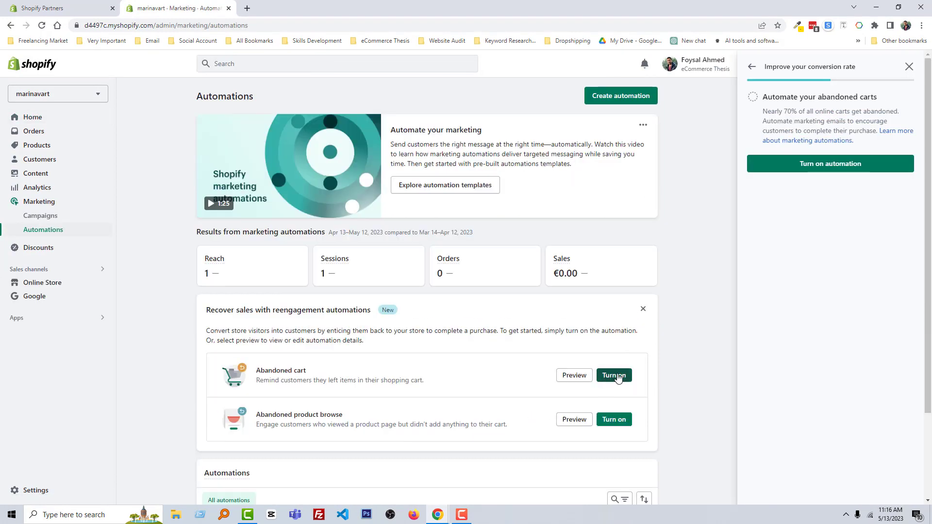
{"action": "left_click", "coordinate": [617, 377]}
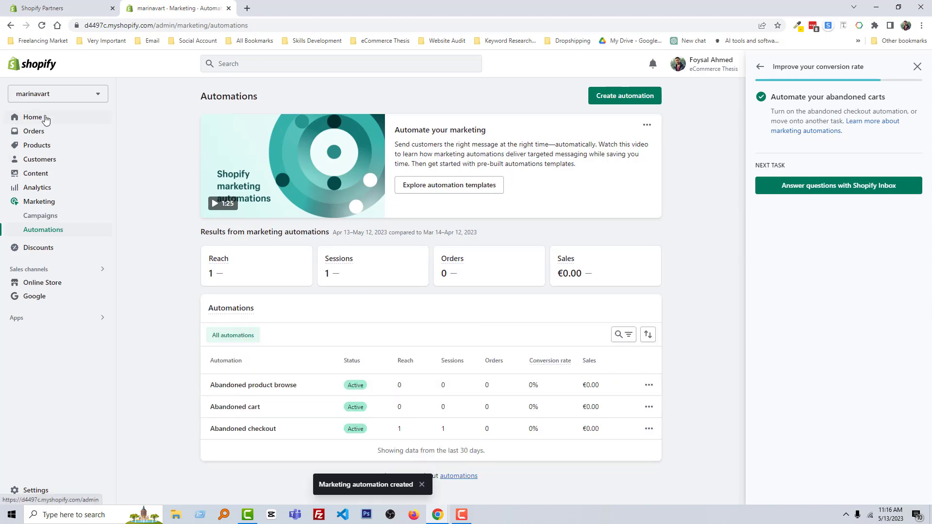
{"action": "left_click", "coordinate": [46, 120]}
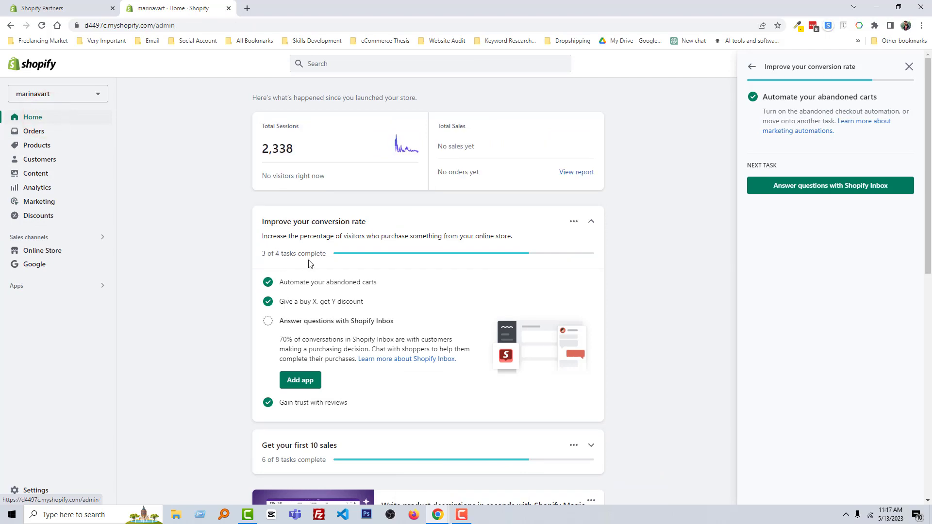
{"action": "scroll", "coordinate": [332, 263], "scroll_direction": "down", "scroll_amount": 1}
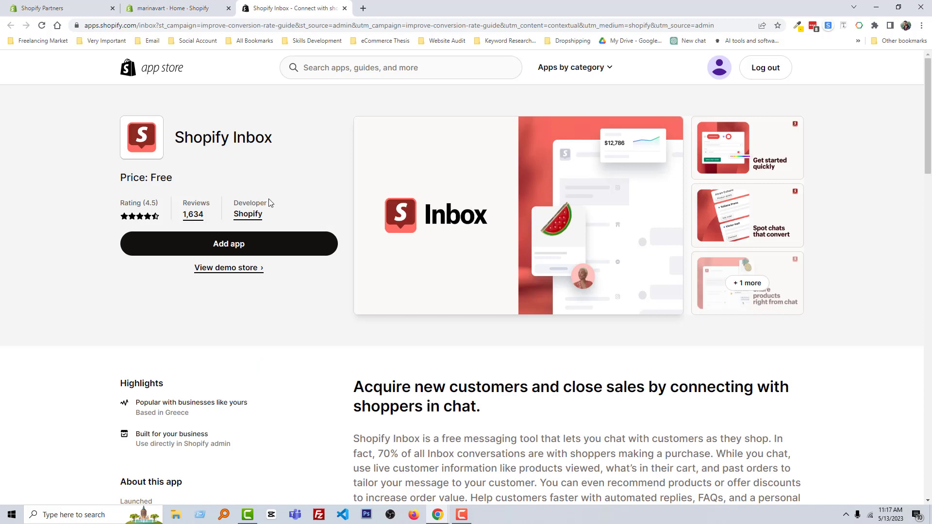
Add the Shopify Inbox app from its App Store listing
{"action": "left_click", "coordinate": [227, 245]}
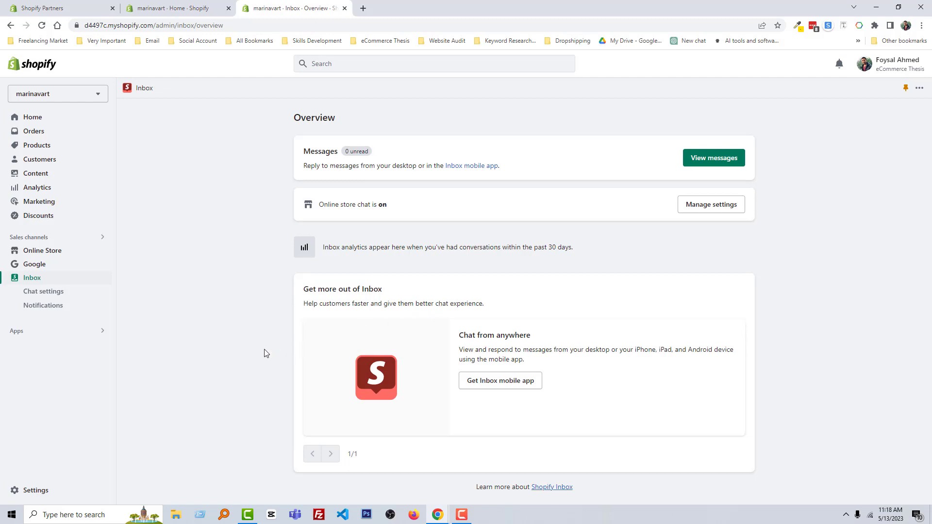
Go back to the Shopify admin home dashboard
{"action": "left_click", "coordinate": [42, 119]}
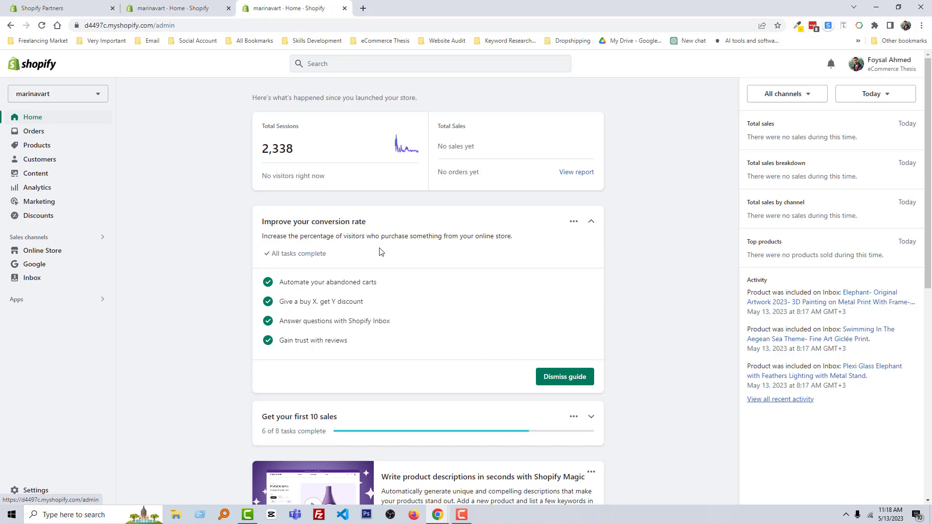
{"action": "scroll", "coordinate": [194, 281], "scroll_direction": "down", "scroll_amount": 2}
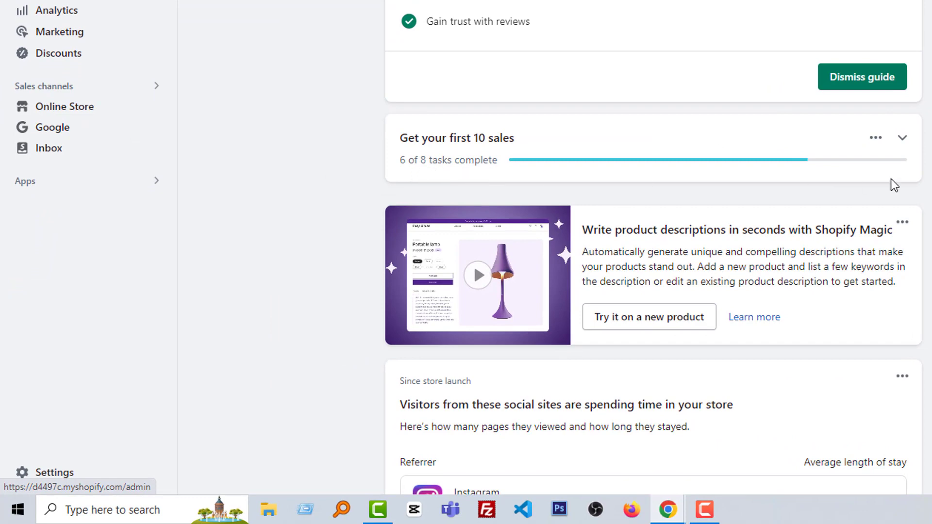
Expand the Get your first 10 sales checklist to show the social presence tasks
{"action": "left_click", "coordinate": [902, 143]}
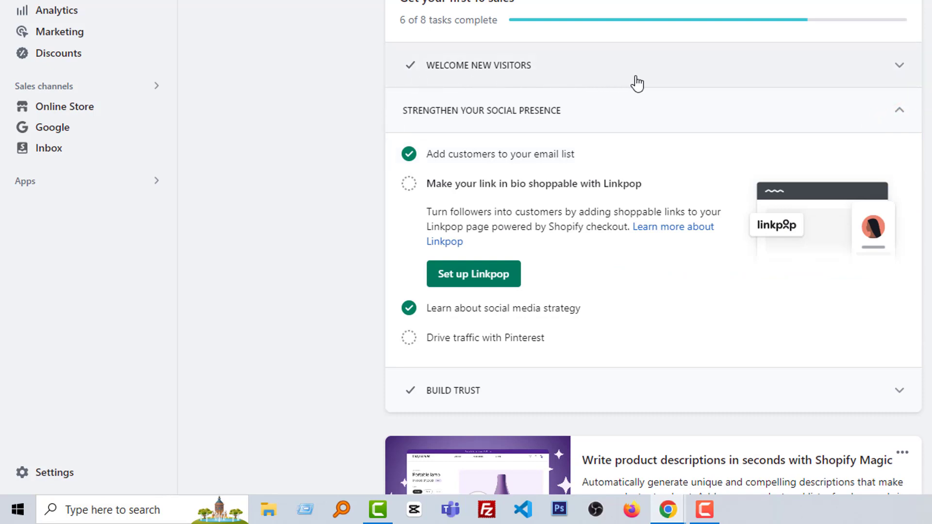
{"action": "left_click", "coordinate": [811, 79]}
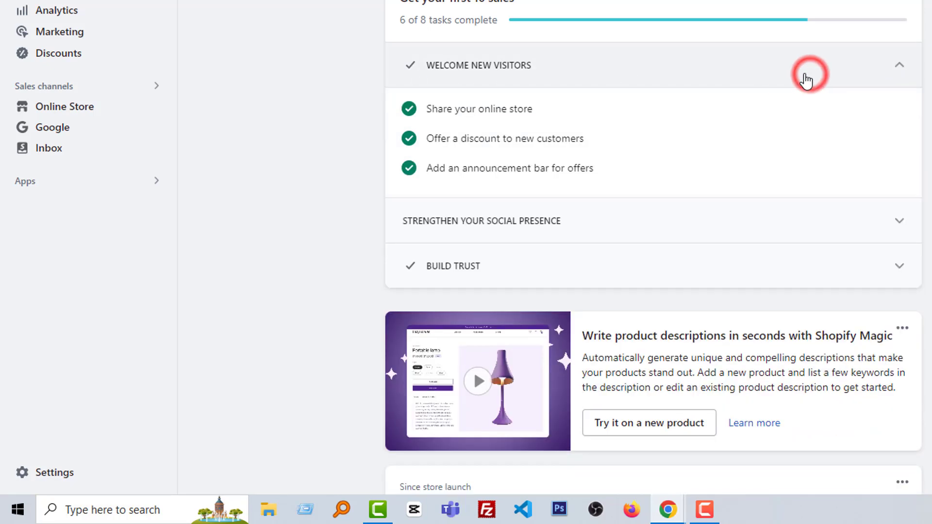
{"action": "scroll", "coordinate": [583, 149], "scroll_direction": "down", "scroll_amount": 1}
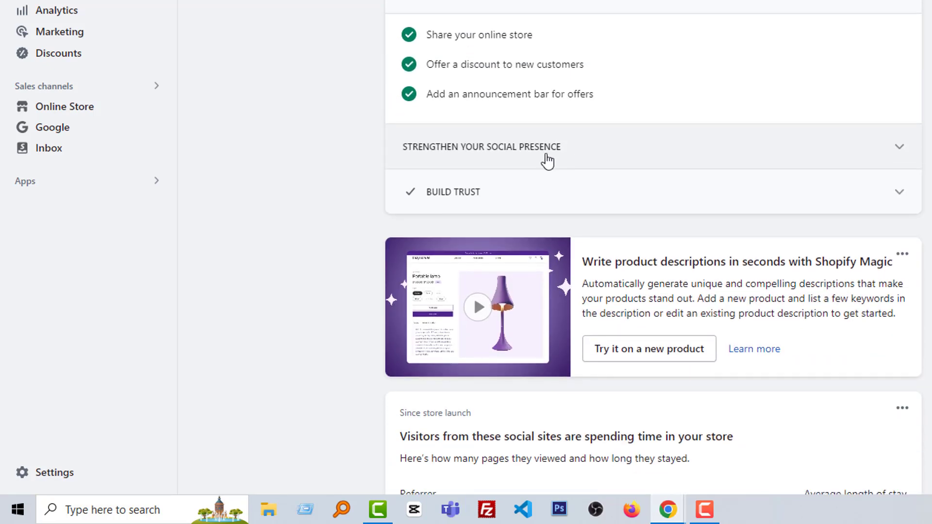
{"action": "left_click", "coordinate": [663, 146]}
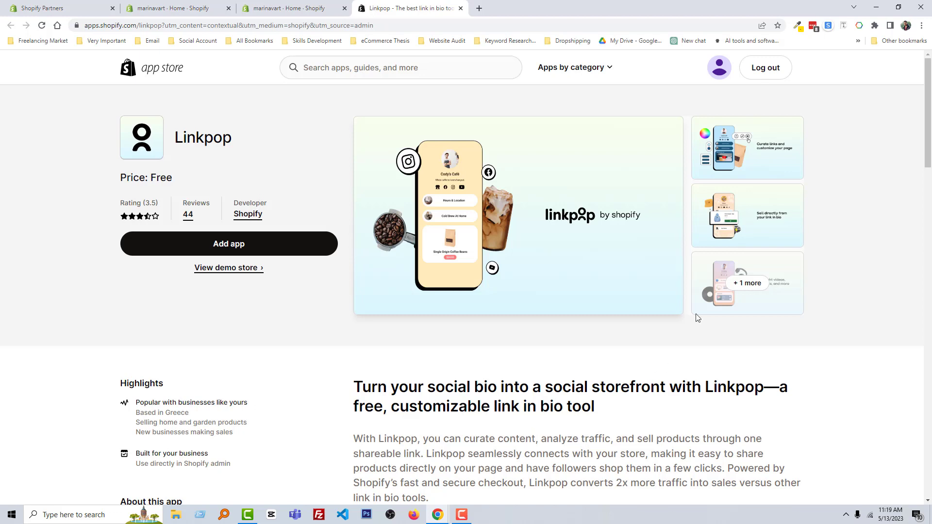
Authorize Linkpop as a store sales channel and continue into Linkpop
{"action": "left_click", "coordinate": [265, 245]}
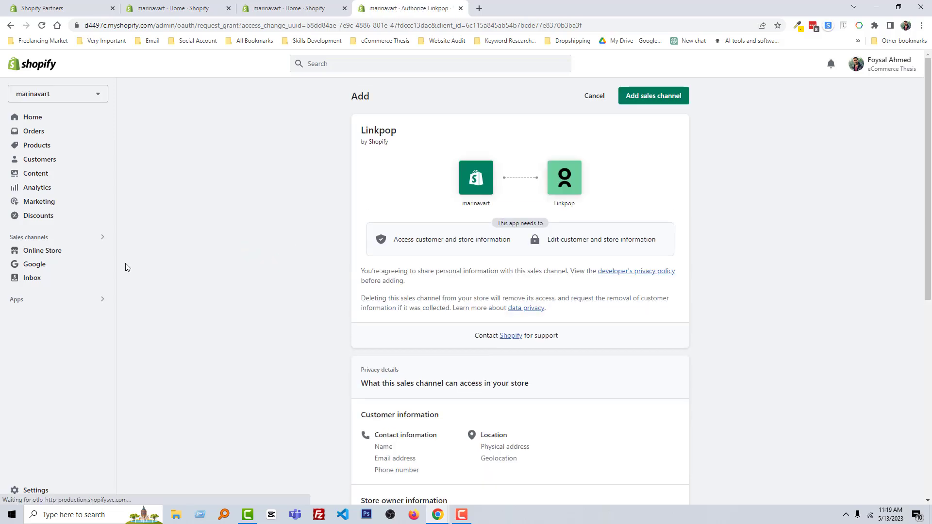
{"action": "left_click", "coordinate": [655, 98]}
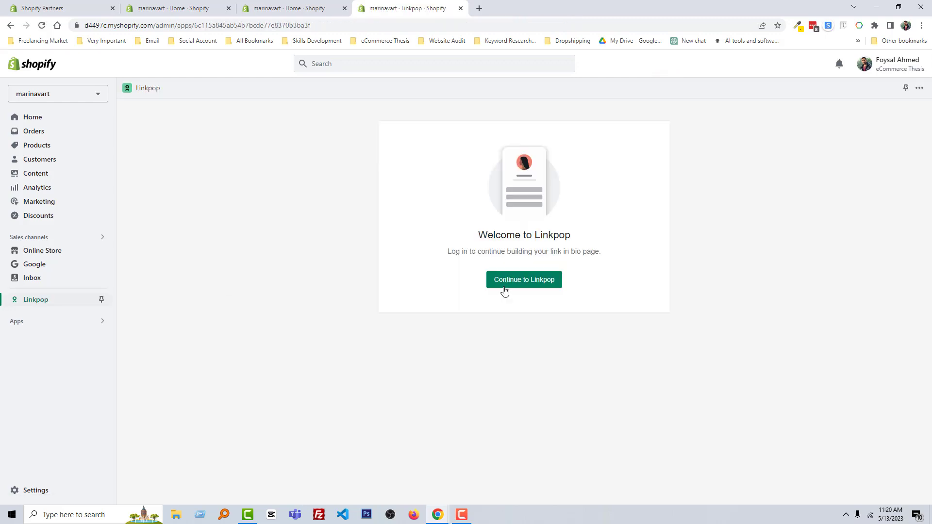
{"action": "left_click", "coordinate": [552, 283]}
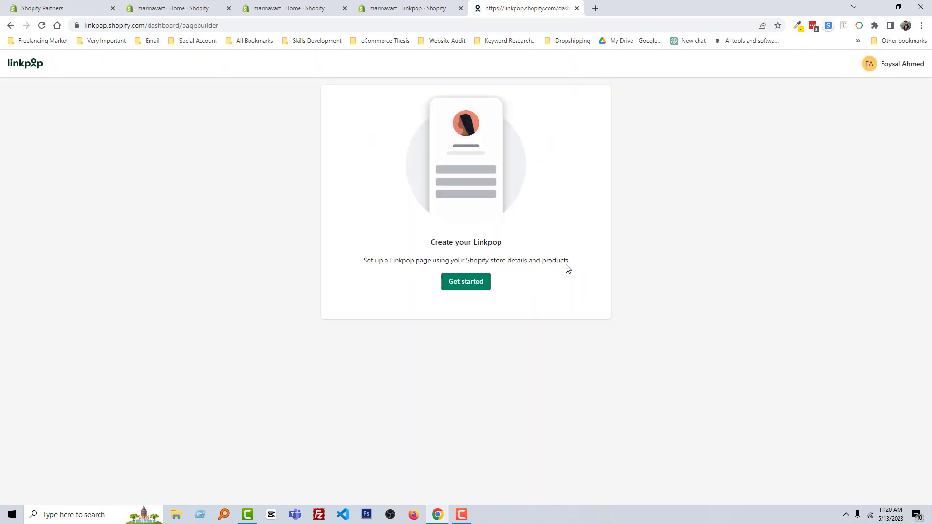
Create a Linkpop profile for the marinavart store at linkpop.com/marinavart
{"action": "left_click", "coordinate": [465, 284]}
{"action": "left_click", "coordinate": [575, 342]}
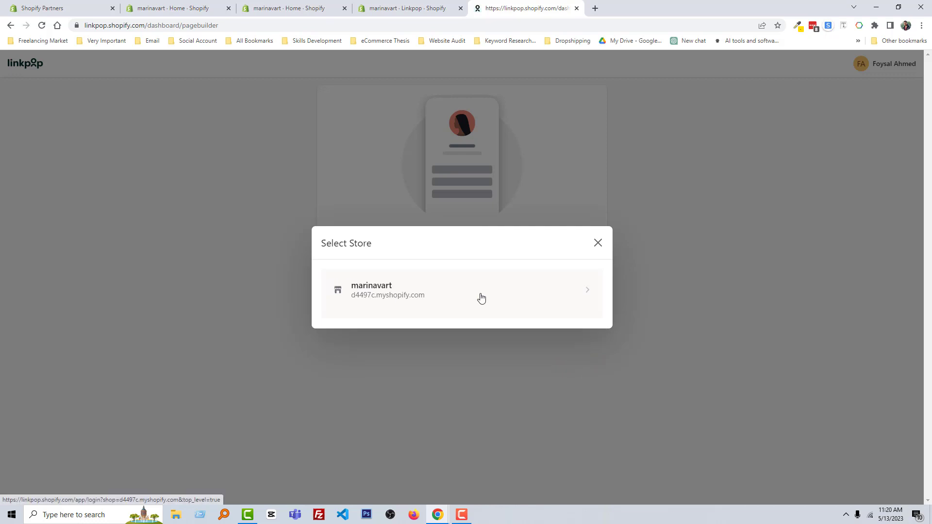
{"action": "left_click", "coordinate": [481, 298]}
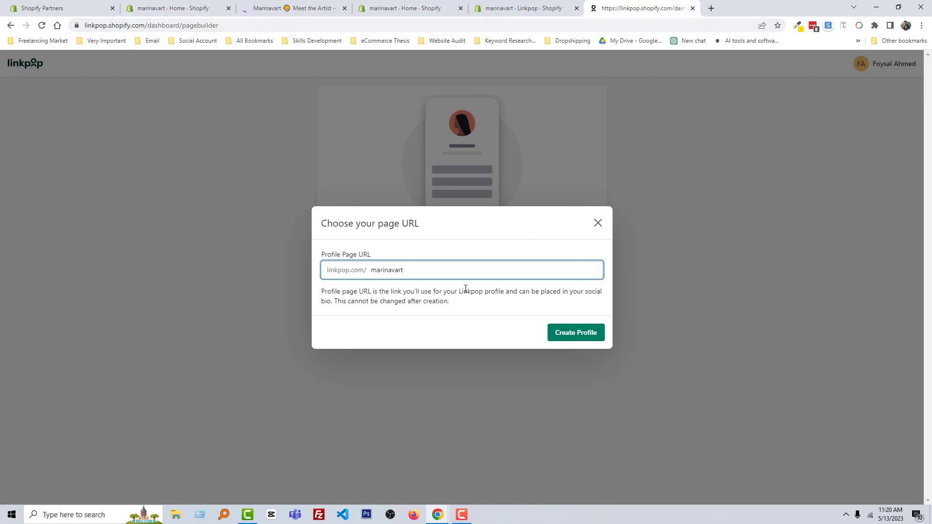
{"action": "left_click", "coordinate": [574, 336]}
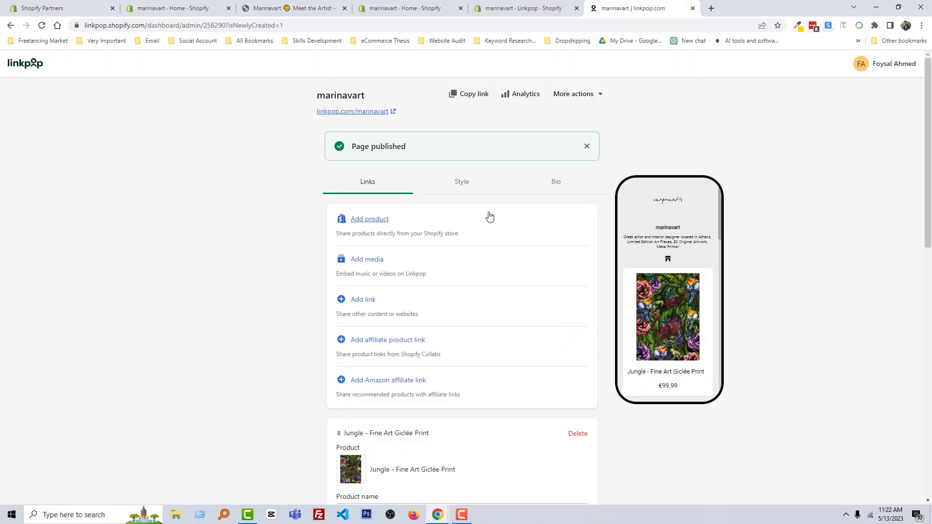
Add the Facebook and TikTok handles to the page bio and publish the profile
{"action": "left_click", "coordinate": [565, 182]}
{"action": "scroll", "coordinate": [386, 338], "scroll_direction": "down", "scroll_amount": 3}
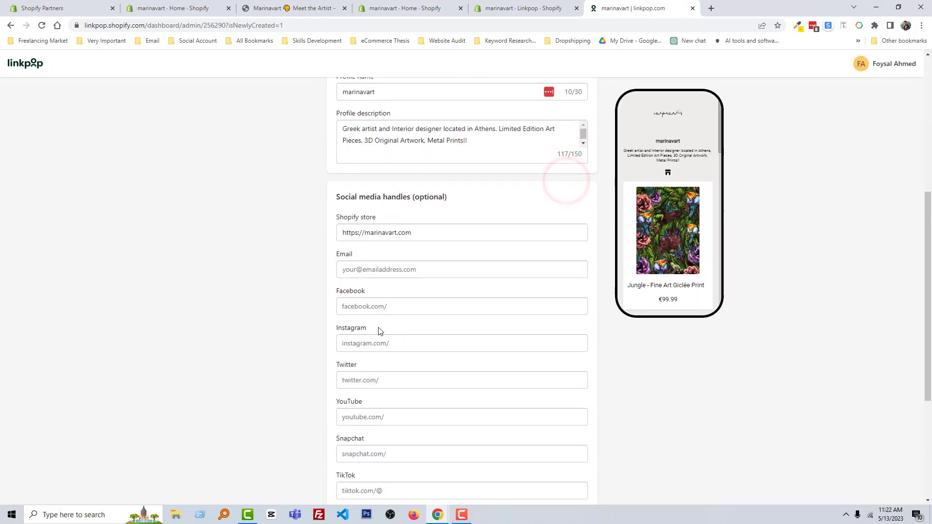
{"action": "left_click", "coordinate": [364, 306]}
{"action": "key", "text": "ctrl+v"}
{"action": "scroll", "coordinate": [258, 354], "scroll_direction": "up", "scroll_amount": 4}
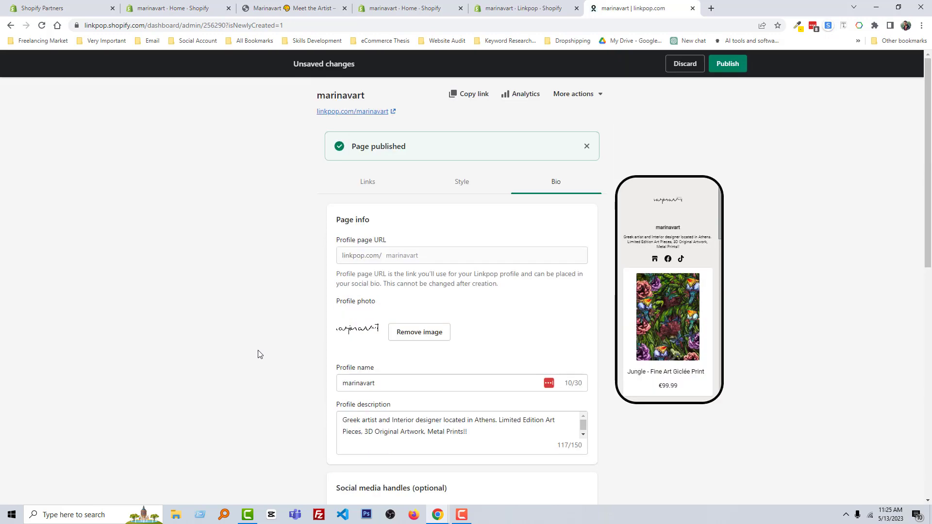
{"action": "scroll", "coordinate": [258, 355], "scroll_direction": "down", "scroll_amount": 3}
{"action": "scroll", "coordinate": [291, 364], "scroll_direction": "down", "scroll_amount": 4}
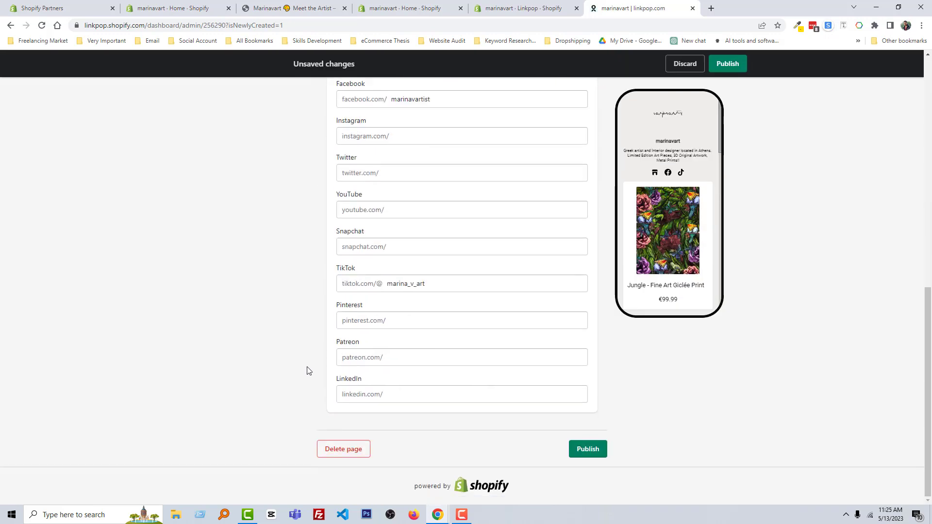
{"action": "left_click", "coordinate": [588, 451]}
{"action": "scroll", "coordinate": [285, 398], "scroll_direction": "up", "scroll_amount": 4}
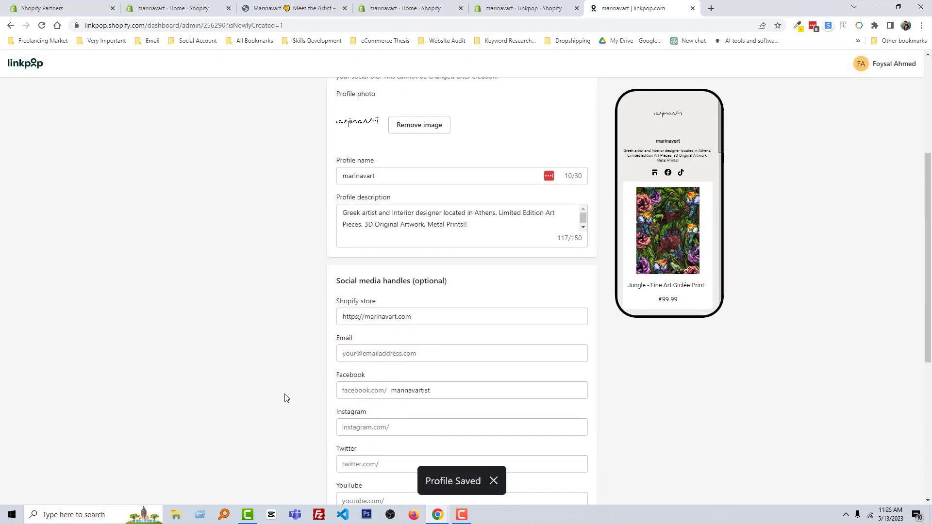
{"action": "scroll", "coordinate": [285, 398], "scroll_direction": "up", "scroll_amount": 3}
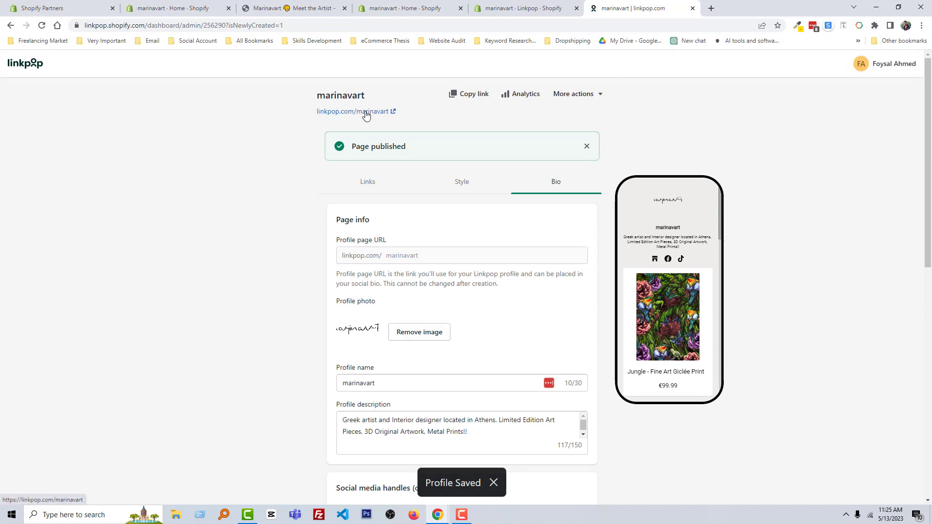
Open the public linkpop.com/marinavart page listing the store's products
{"action": "left_click", "coordinate": [364, 112]}
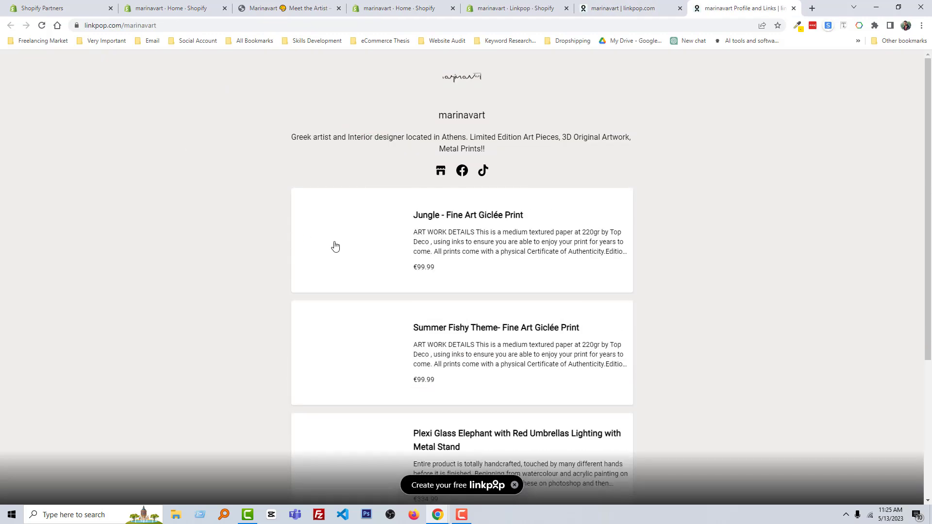
{"action": "scroll", "coordinate": [518, 257], "scroll_direction": "down", "scroll_amount": 4}
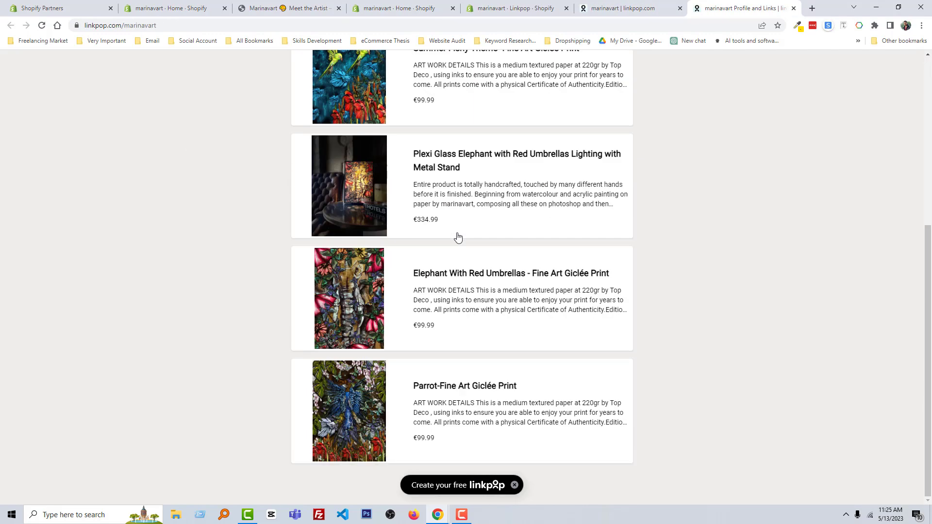
{"action": "scroll", "coordinate": [458, 238], "scroll_direction": "up", "scroll_amount": 4}
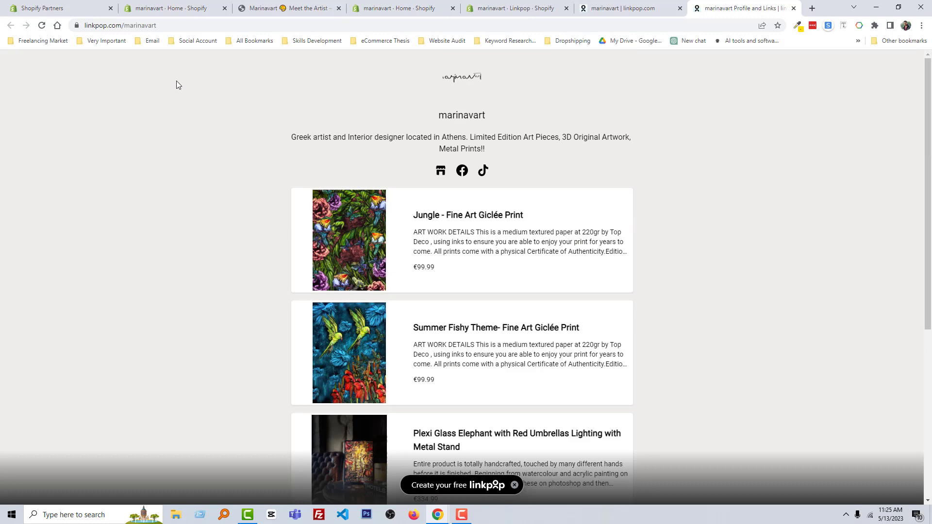
Refresh the admin home and complete the Drive traffic with Pinterest task
{"action": "left_click", "coordinate": [153, 8]}
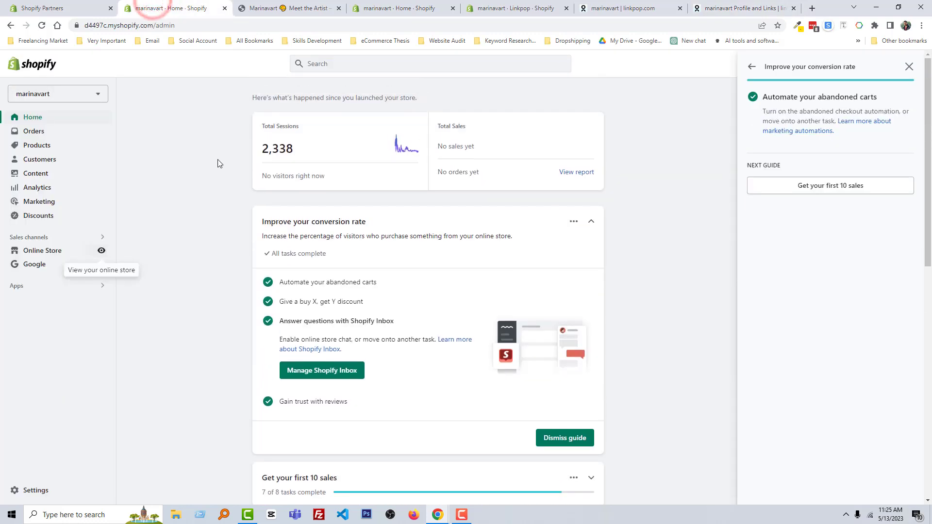
{"action": "key", "text": "F5"}
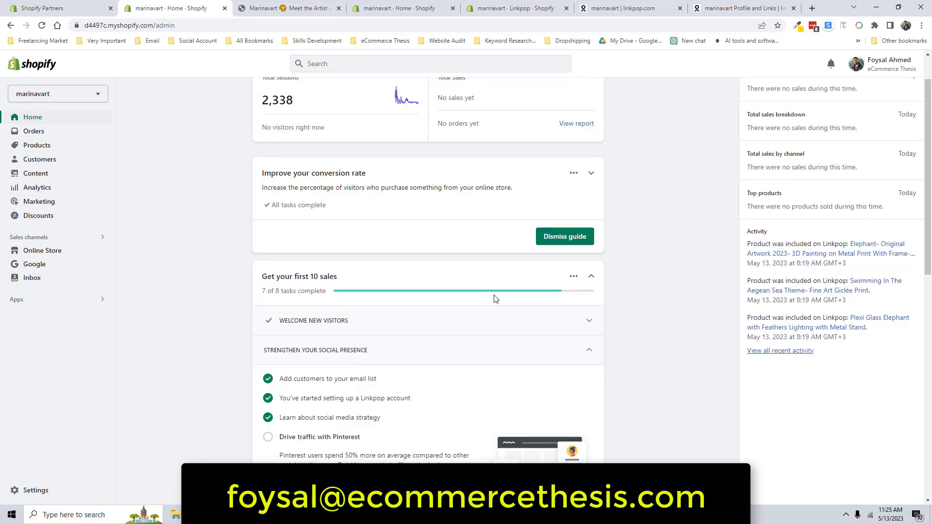
{"action": "scroll", "coordinate": [435, 336], "scroll_direction": "down", "scroll_amount": 2}
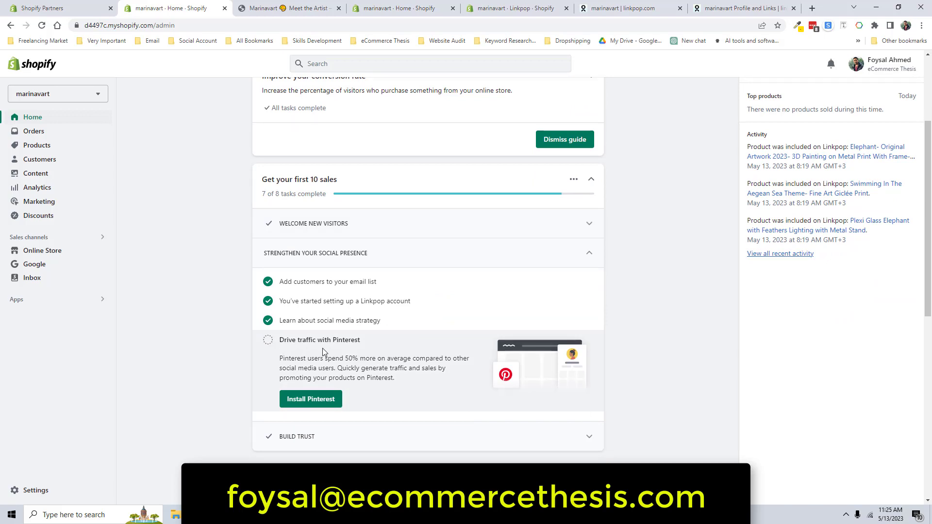
{"action": "left_click", "coordinate": [320, 399]}
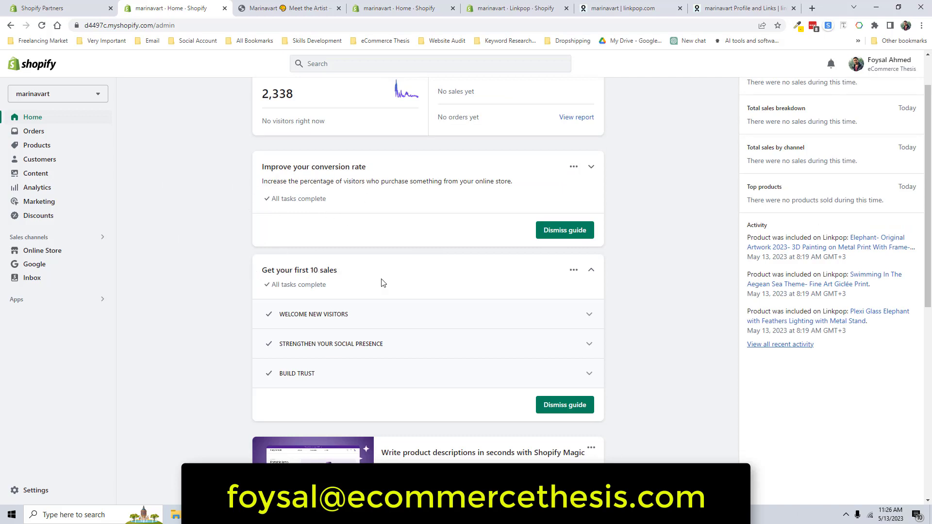
{"action": "scroll", "coordinate": [401, 286], "scroll_direction": "down", "scroll_amount": 4}
{"action": "scroll", "coordinate": [637, 232], "scroll_direction": "up", "scroll_amount": 5}
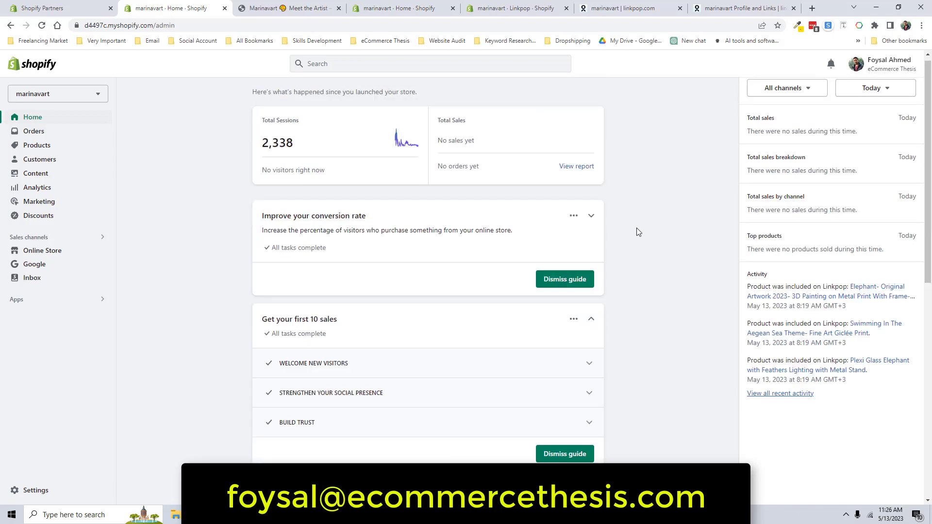